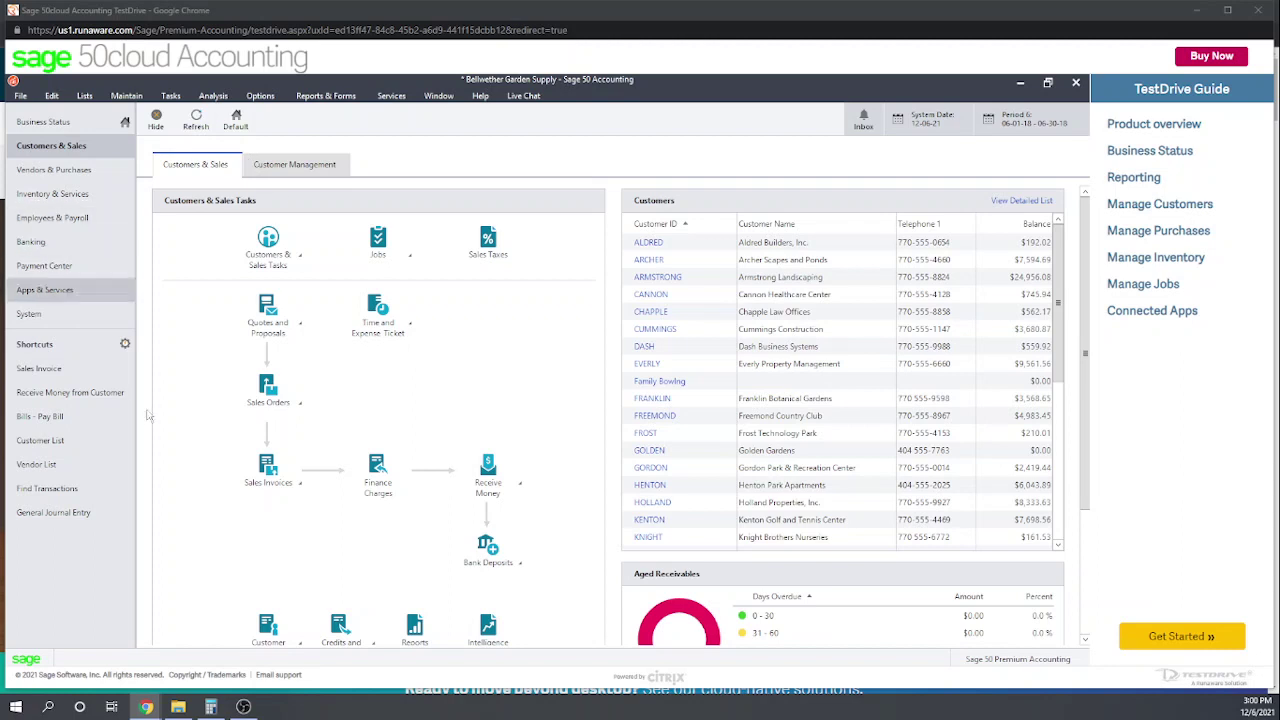
Step: Start a new quote for Family Bowling, which fills in 2% 10, Net 30 Days terms
click(172, 97)
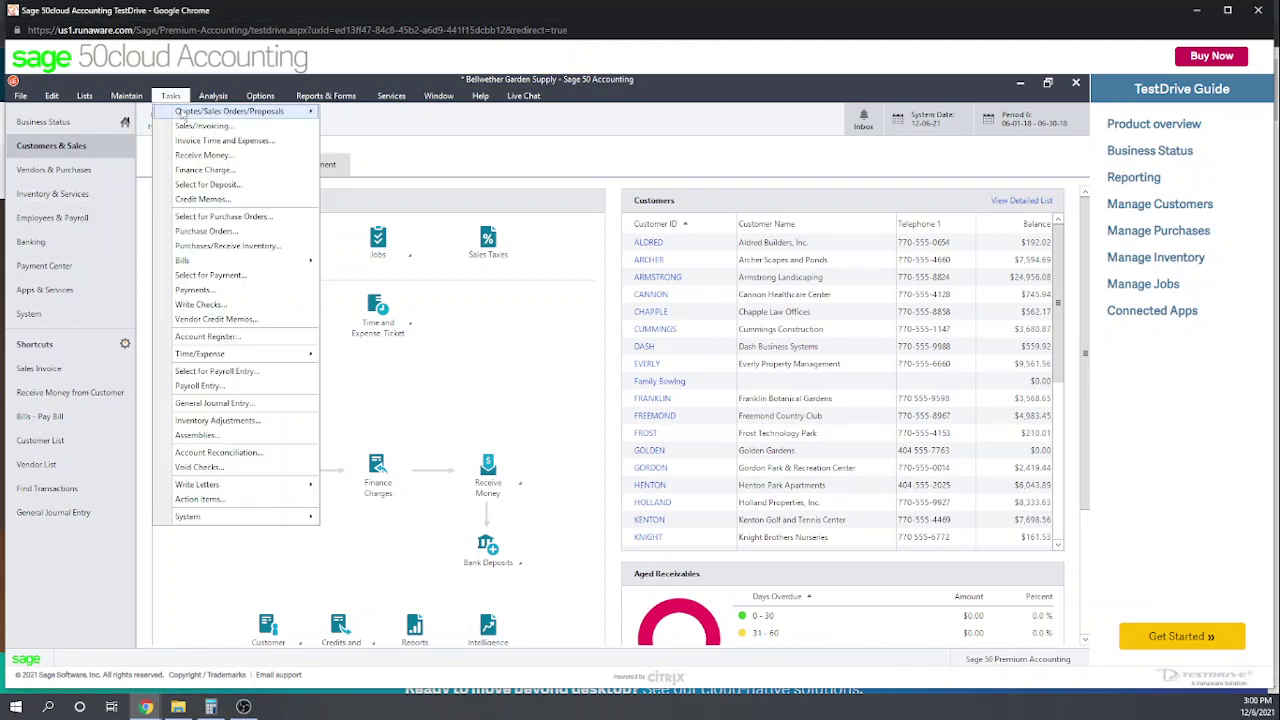
mouse_move(189, 114)
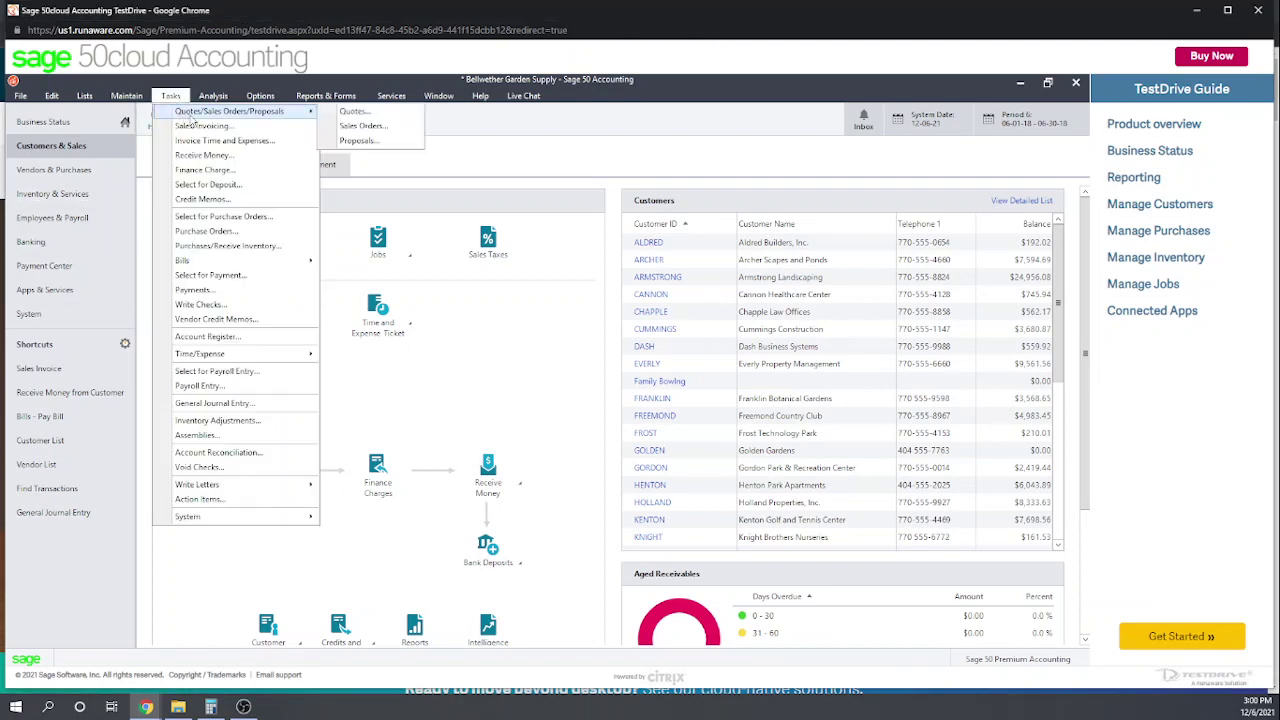
click(355, 112)
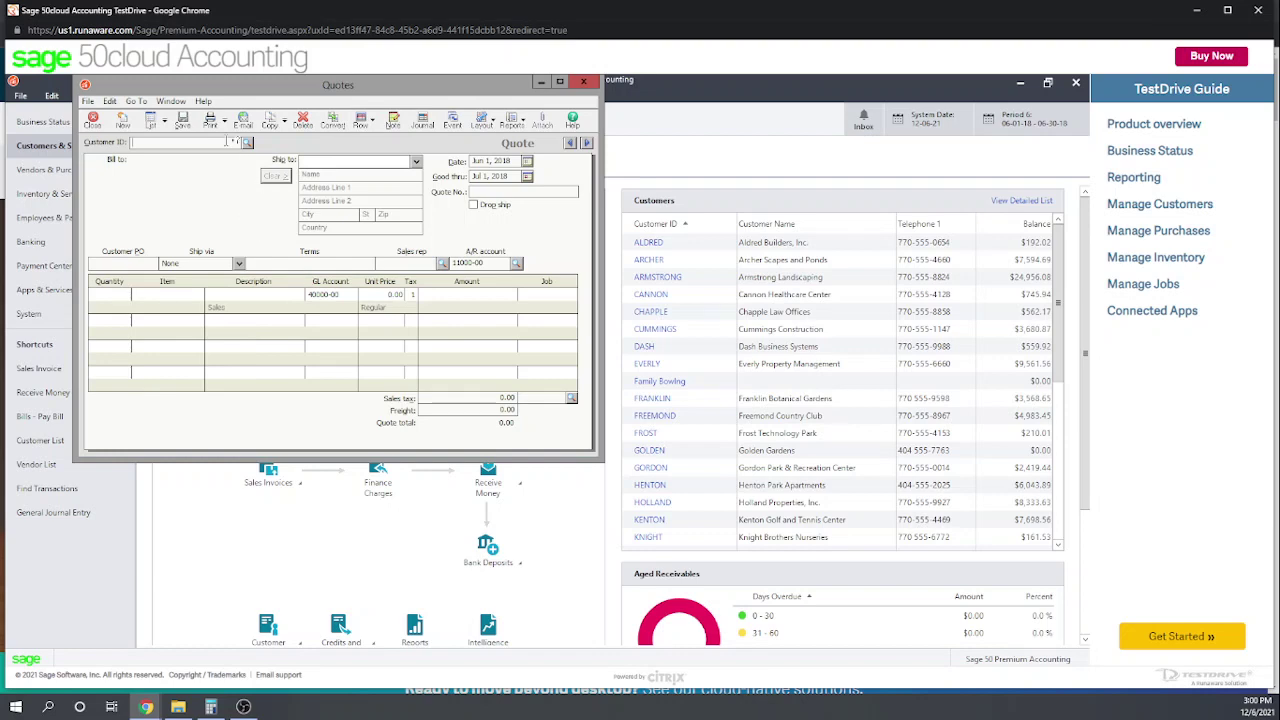
text(fa)
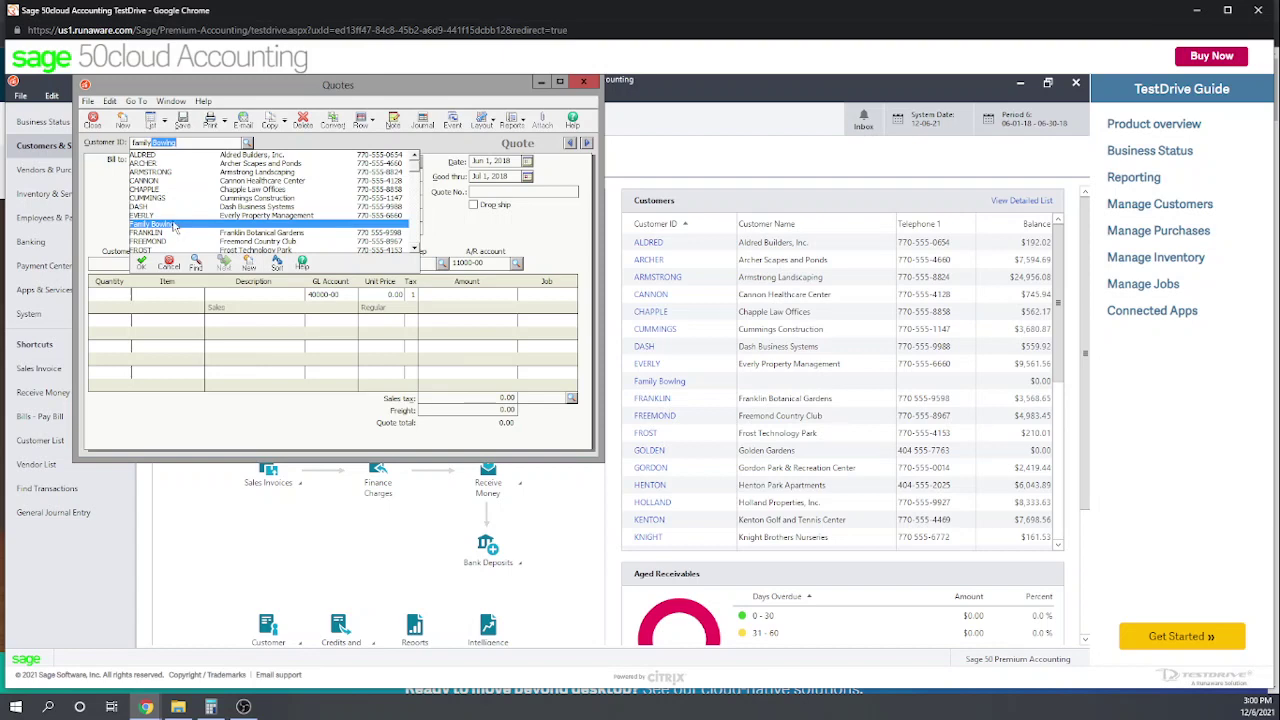
key(Return)
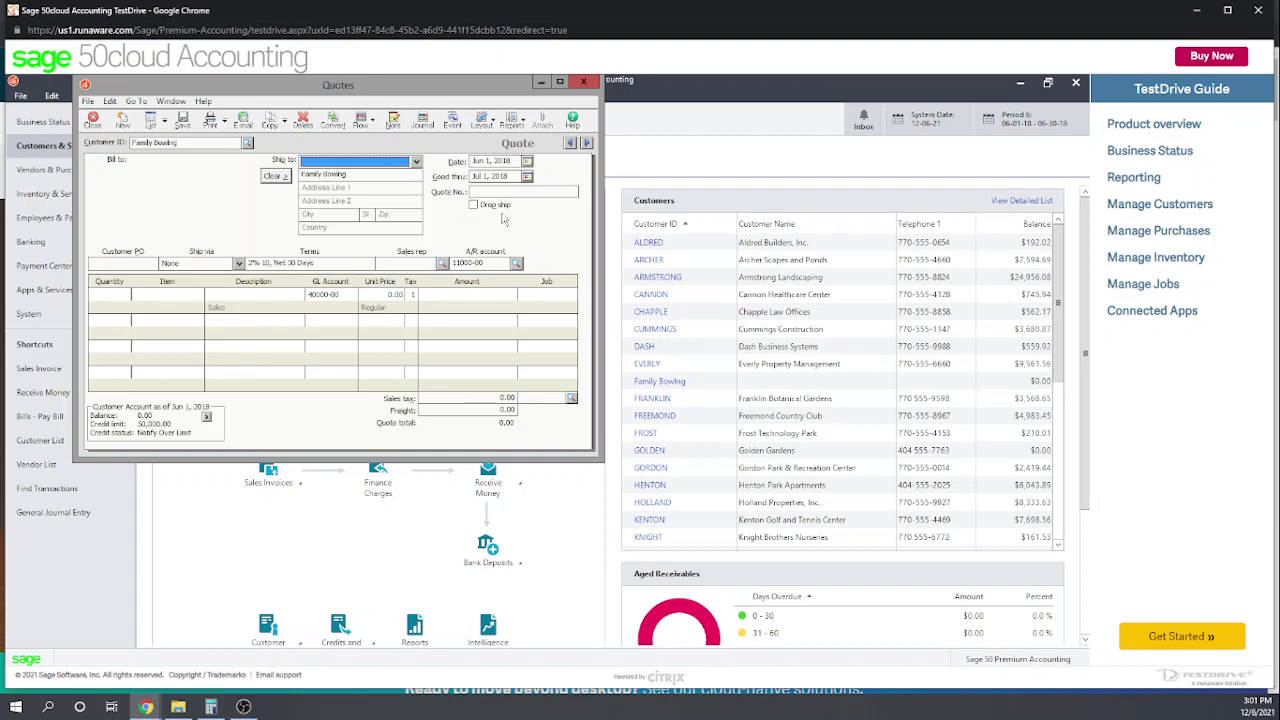
click(494, 192)
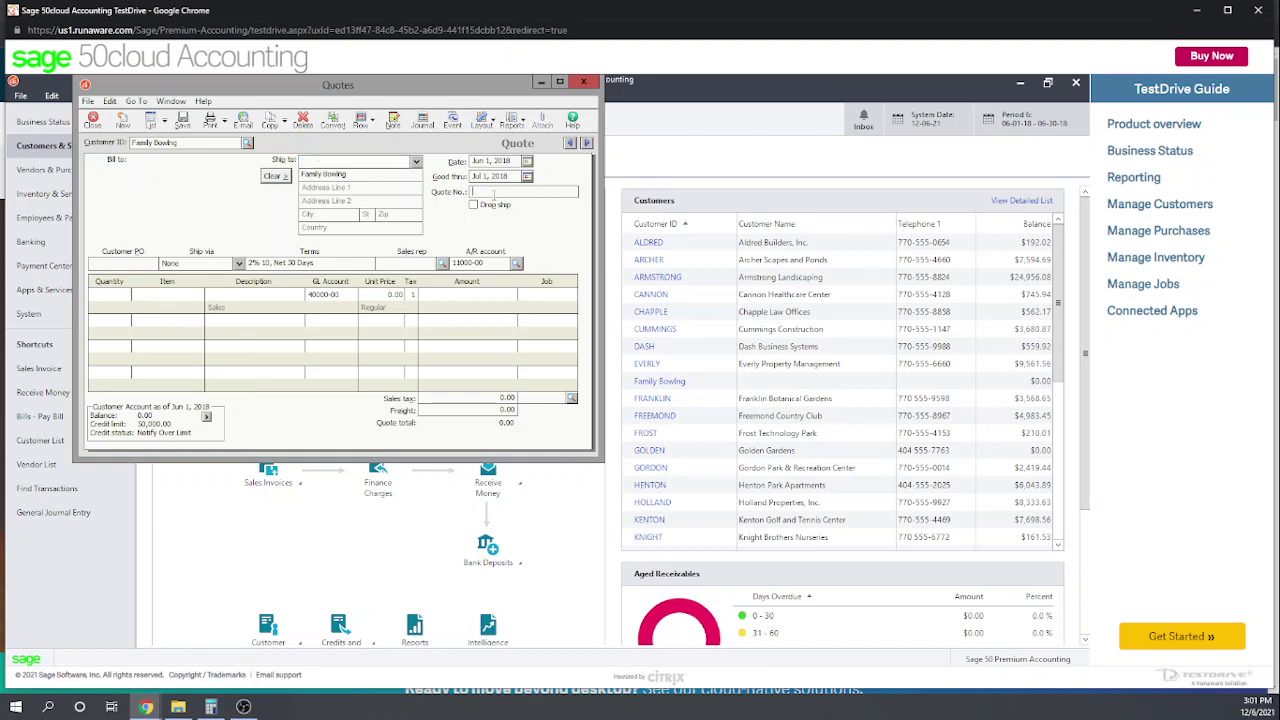
Step: Add a first quote line of 10 Plumbing Widgets at 25.00, totalling 250.00
click(122, 296)
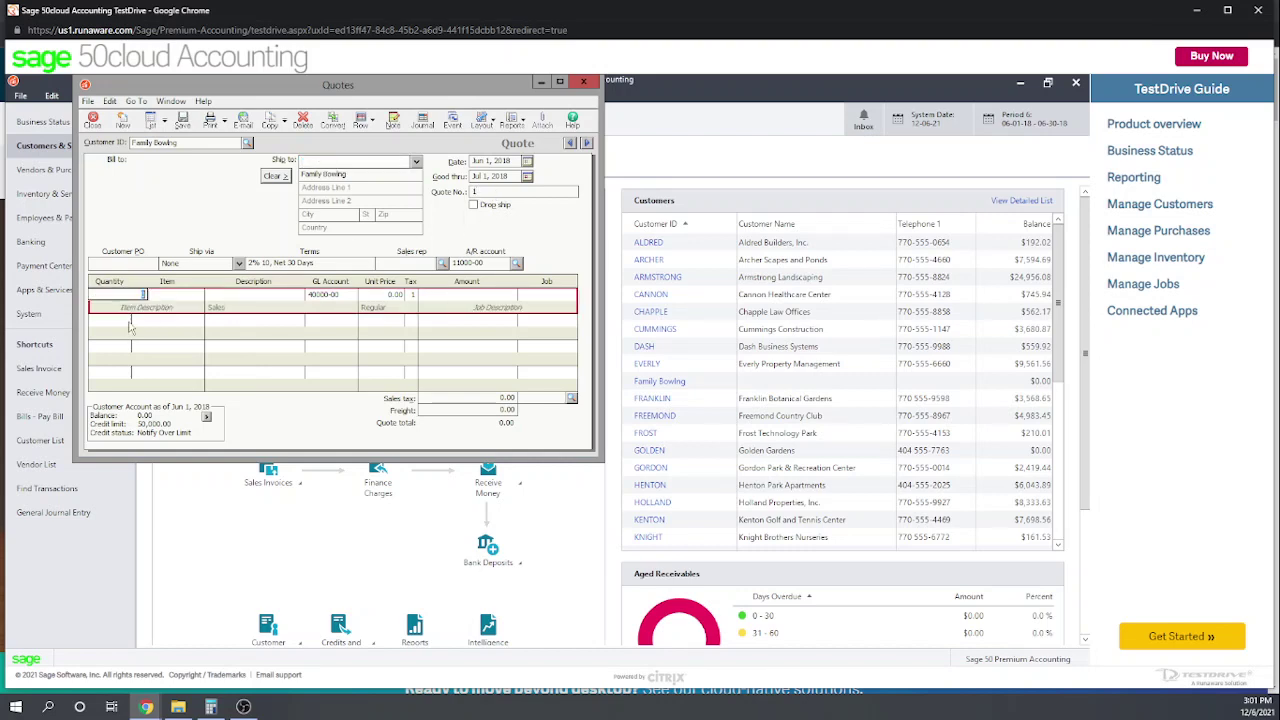
text(10)
click(160, 295)
text(plub)
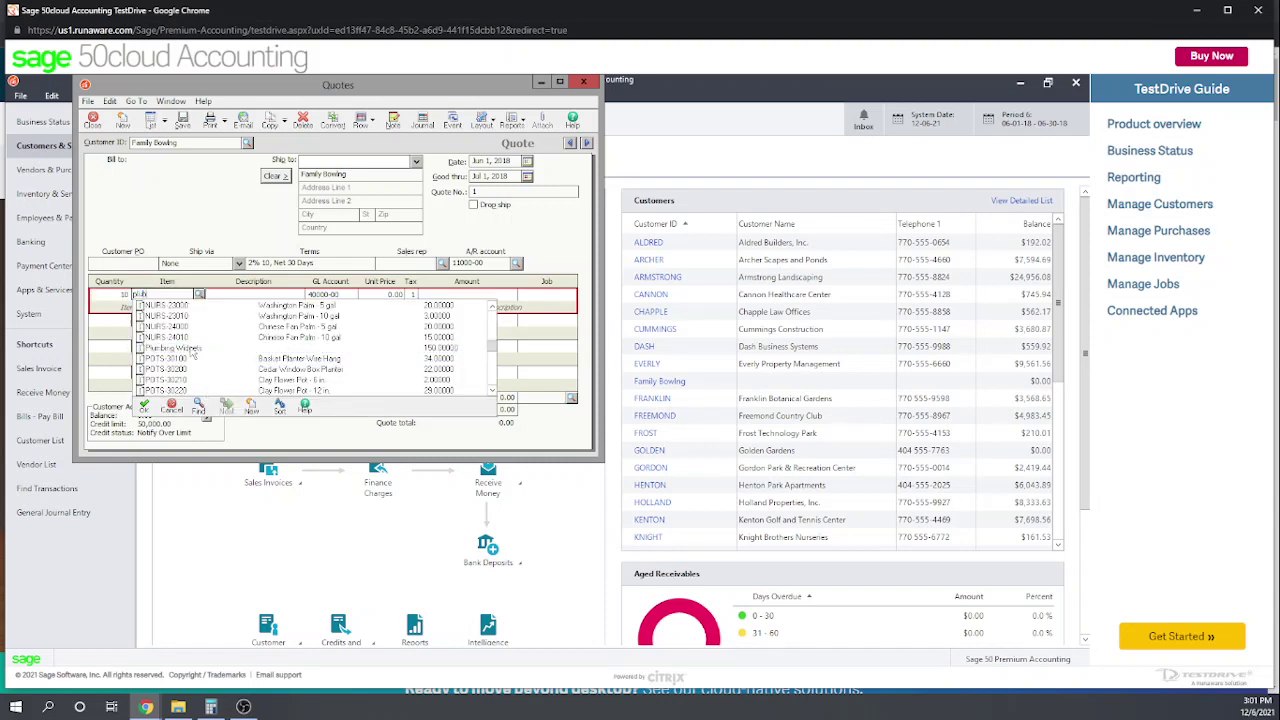
double_click(190, 348)
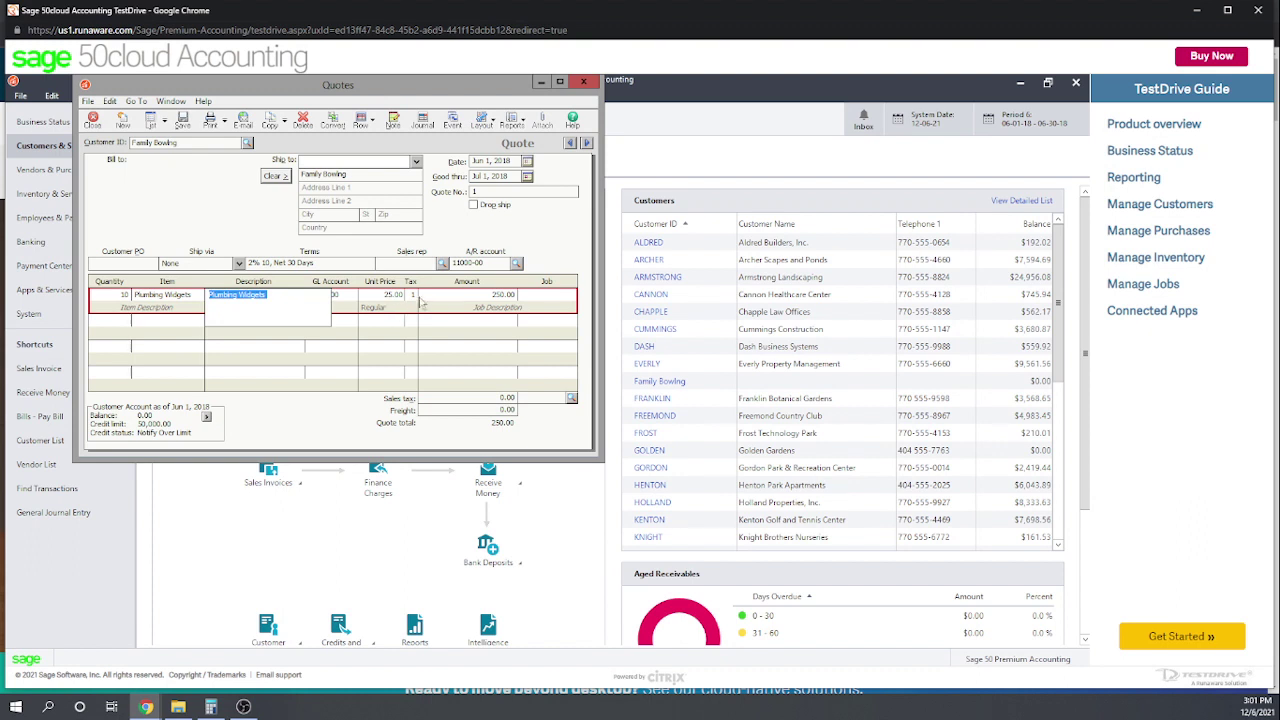
Step: Enter the Family Bowling job on that line and expand its phases
click(549, 296)
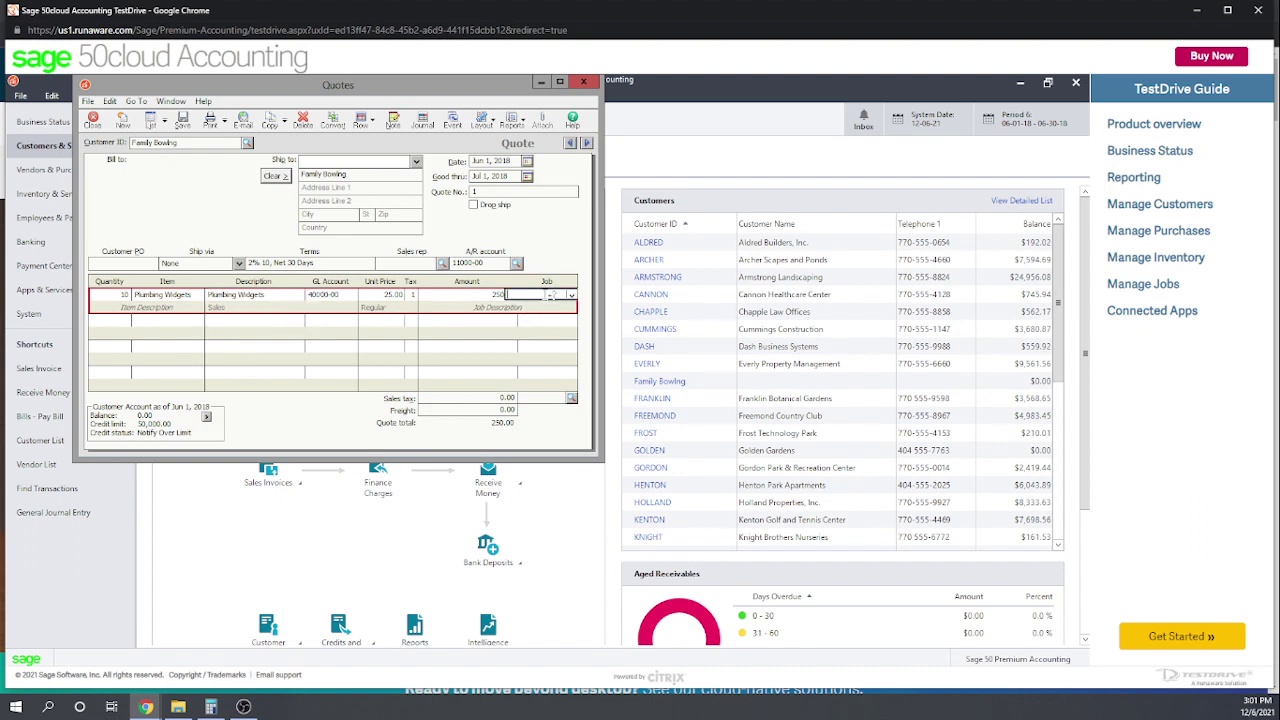
text(Family Bowling Kitch)
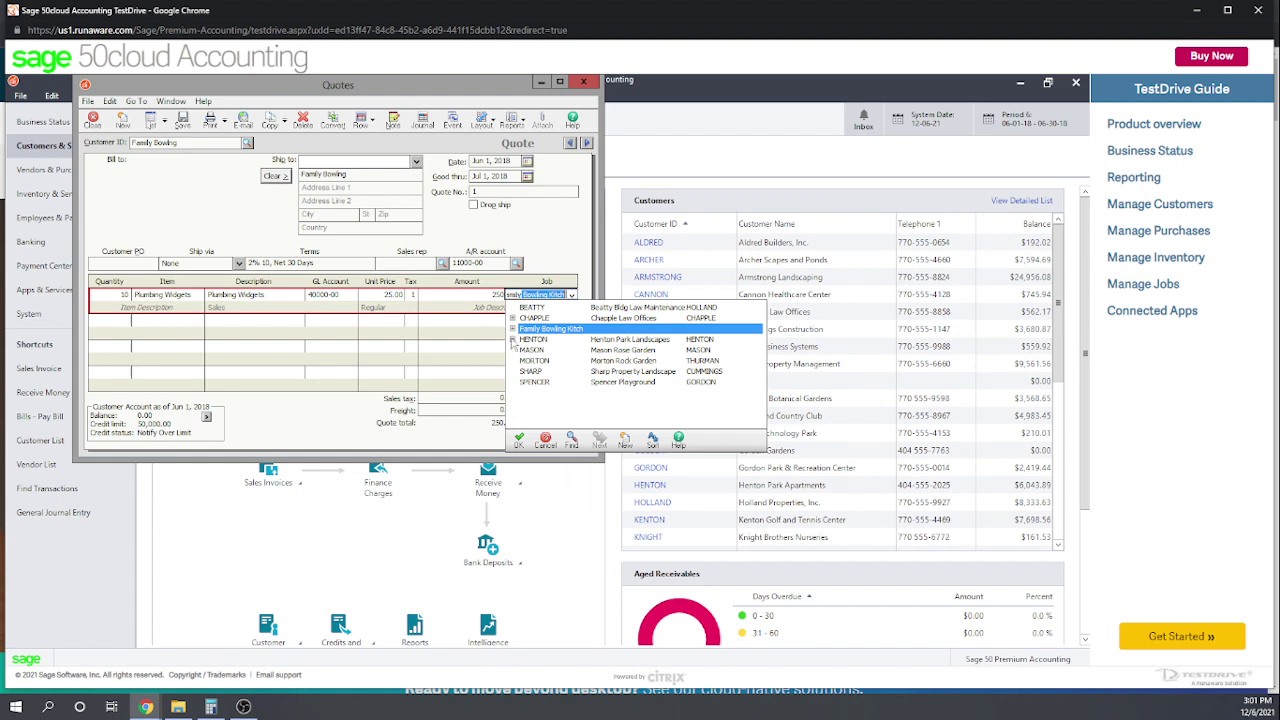
click(513, 329)
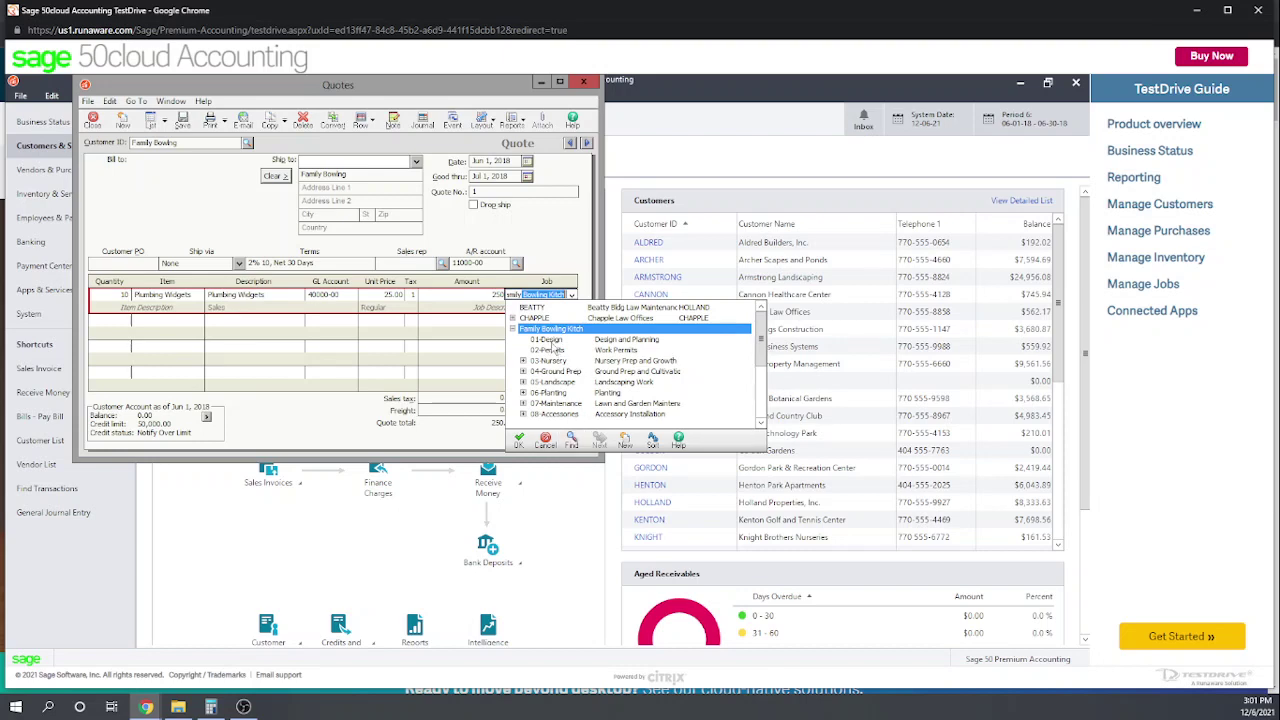
Step: Add a second line of 10 Contract Labor at 80.00, totalling 800.00
key(Return)
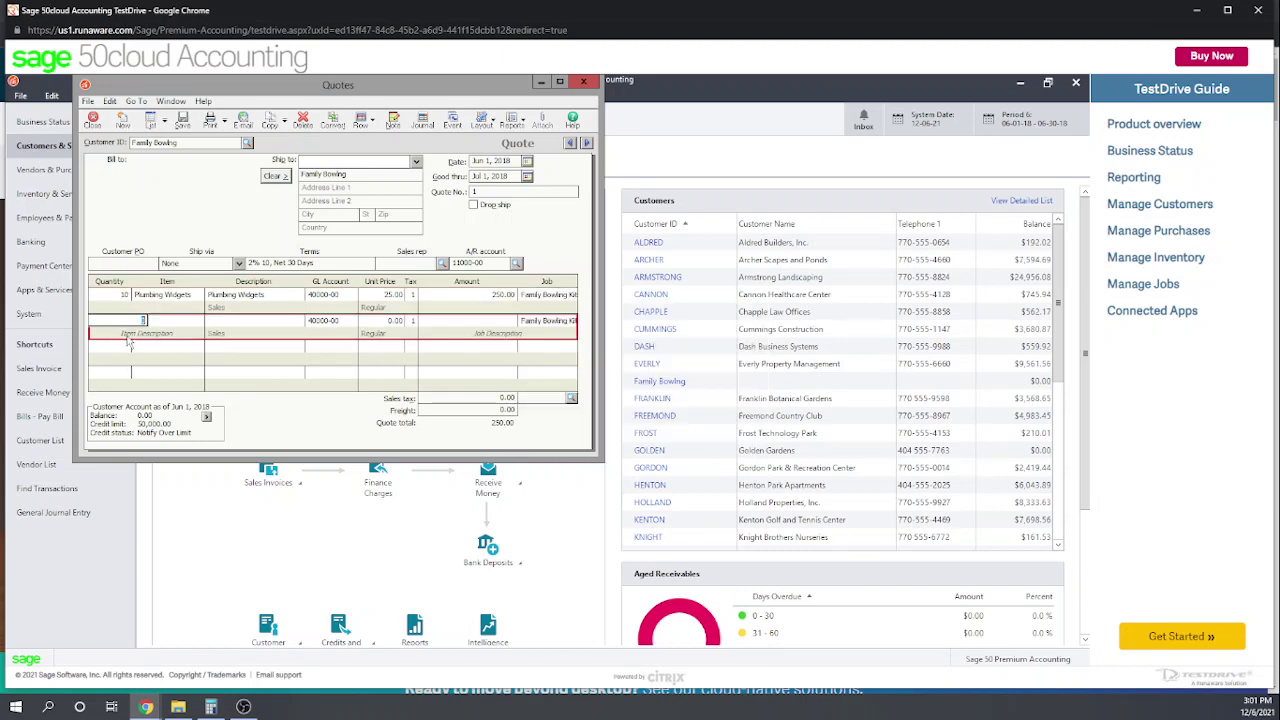
text(10)
key(Tab)
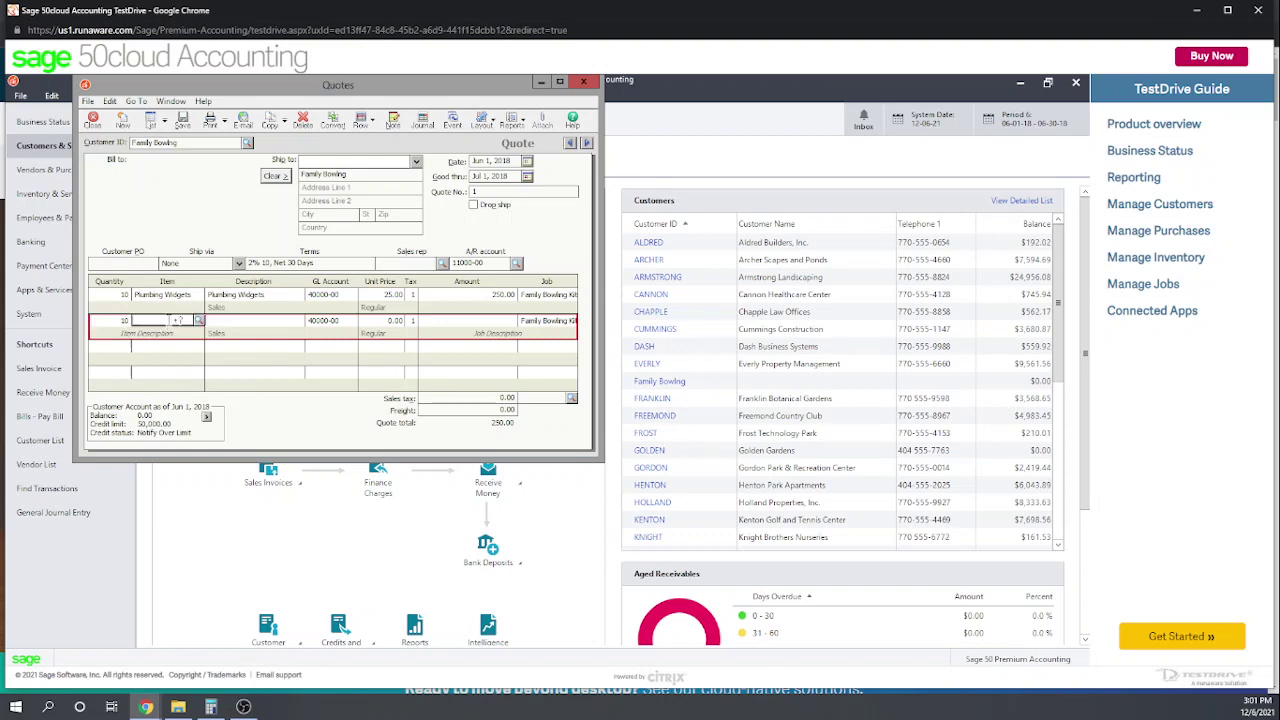
text(contract Labor)
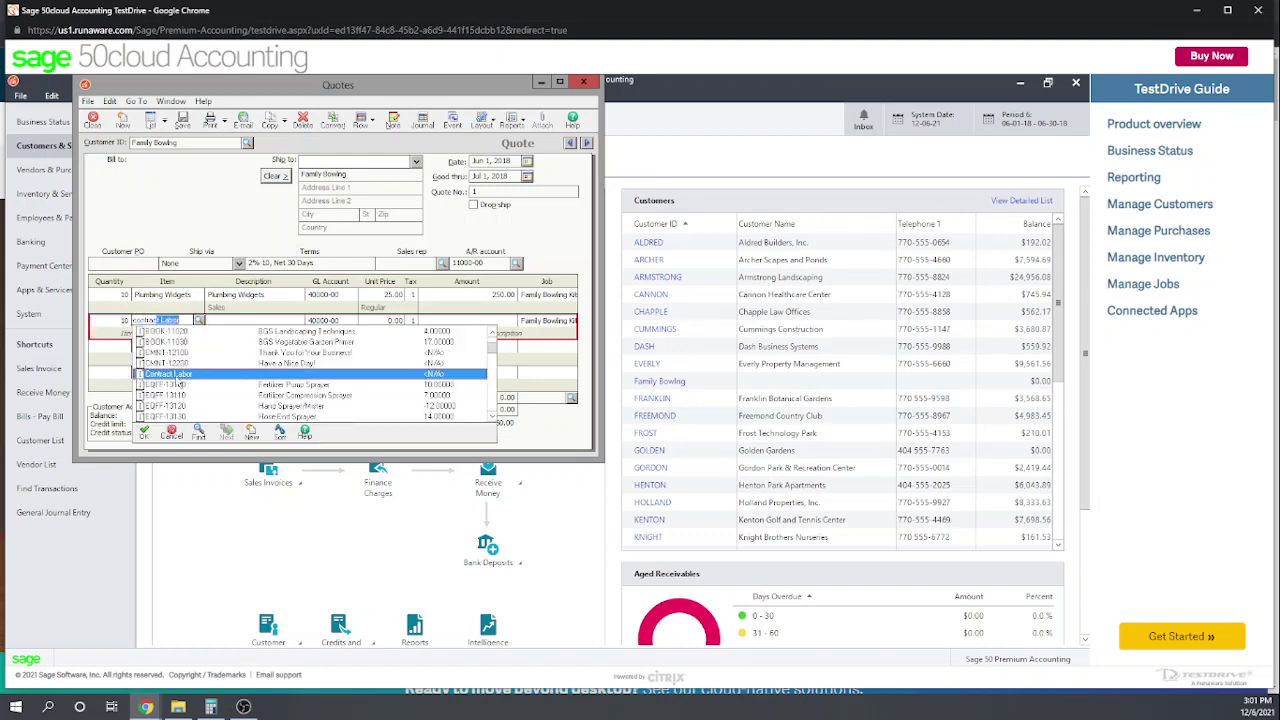
key(Tab)
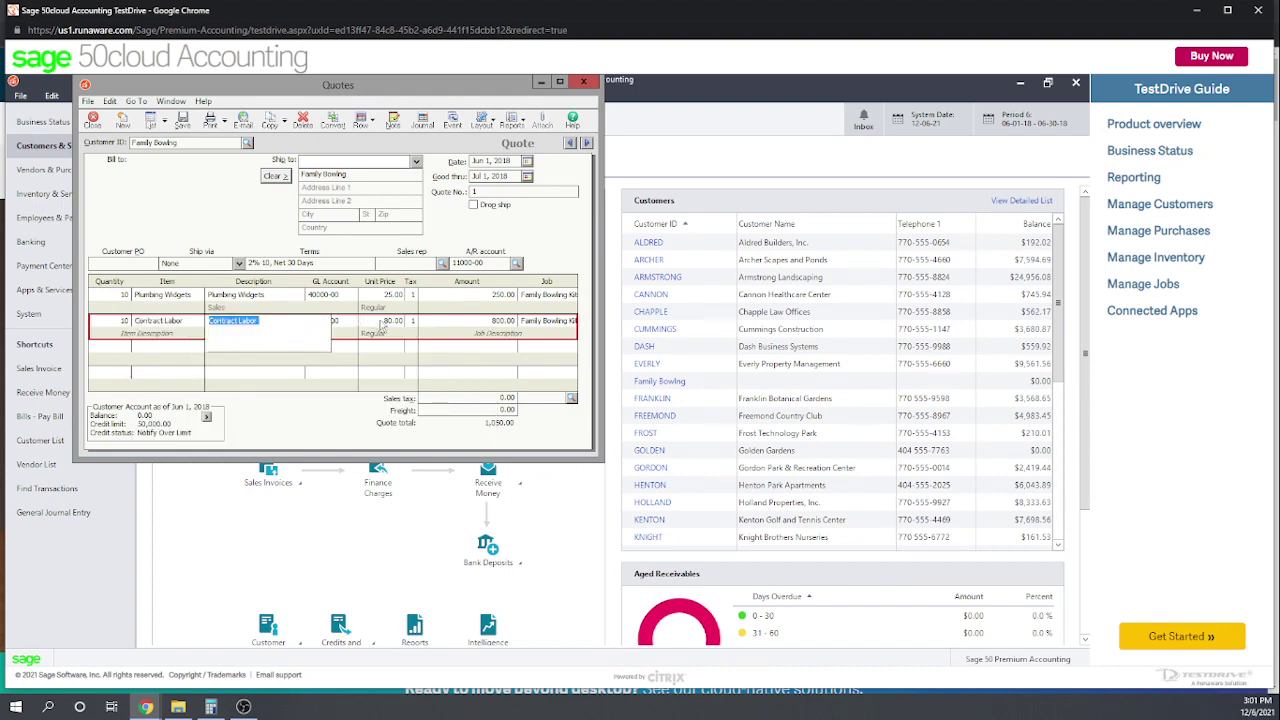
Step: Assign a Family Bowling Kitchen phase as the Contract Labor line's job
click(538, 321)
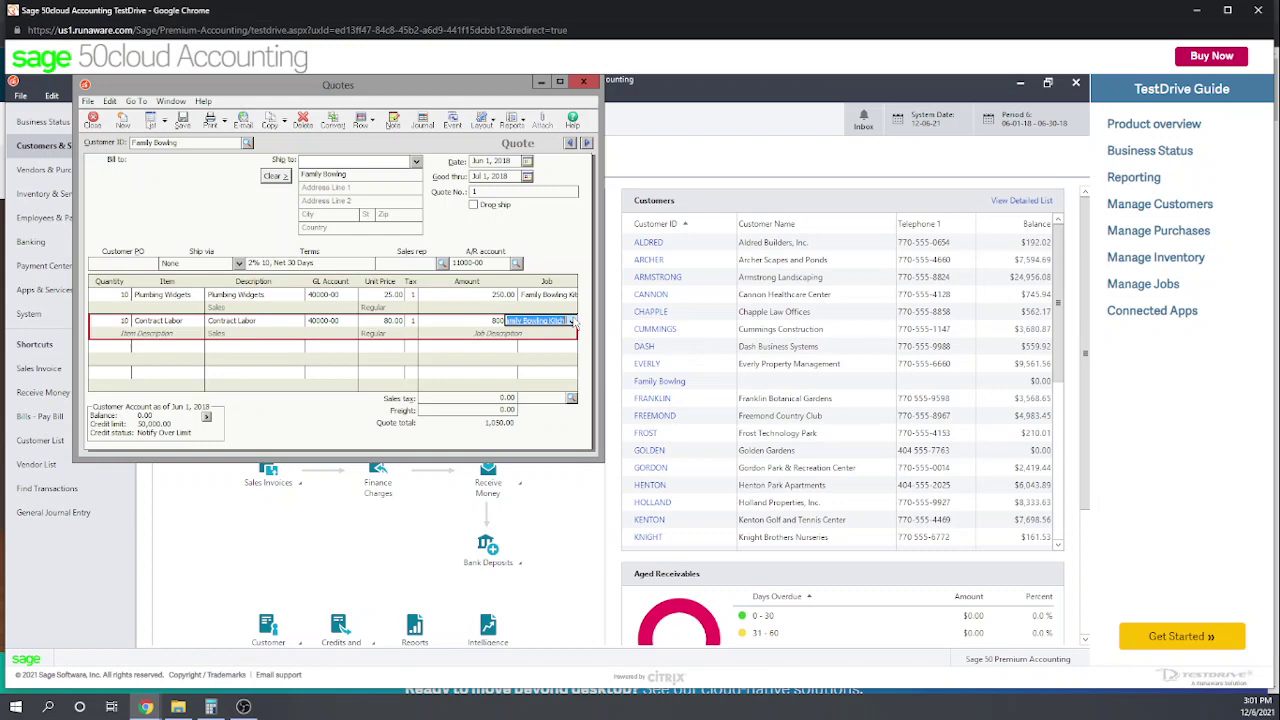
click(571, 321)
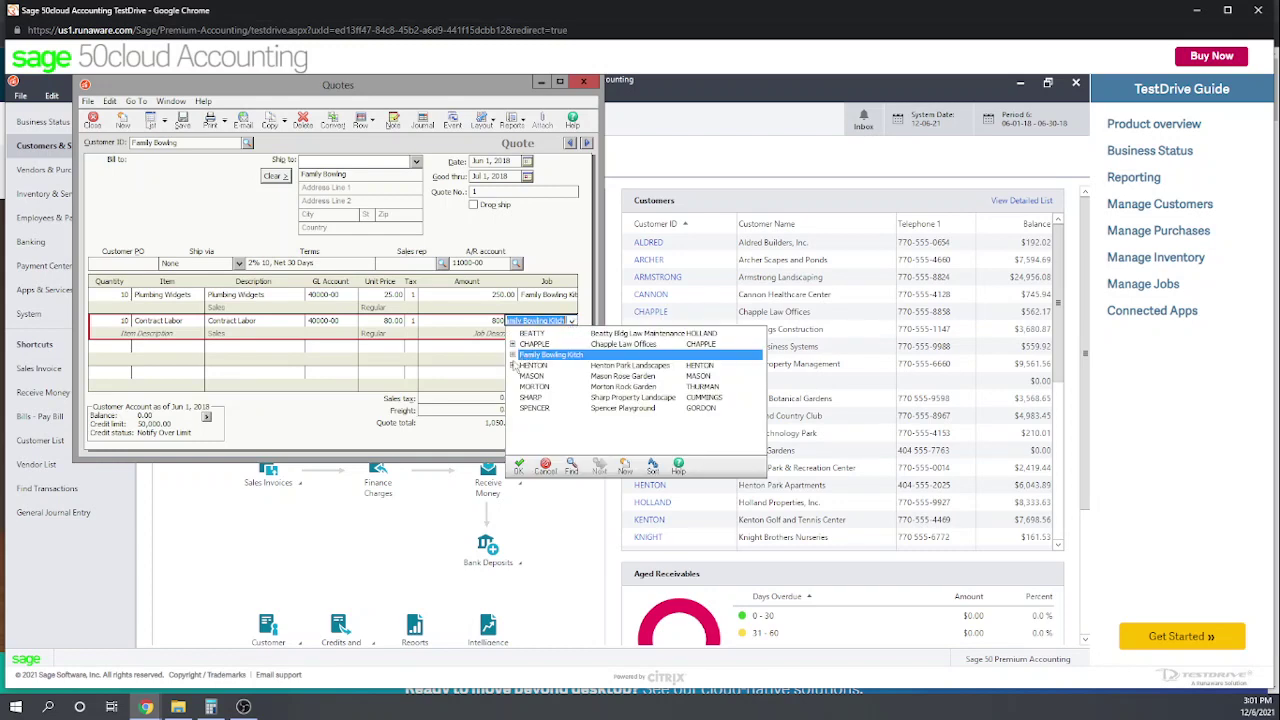
click(512, 355)
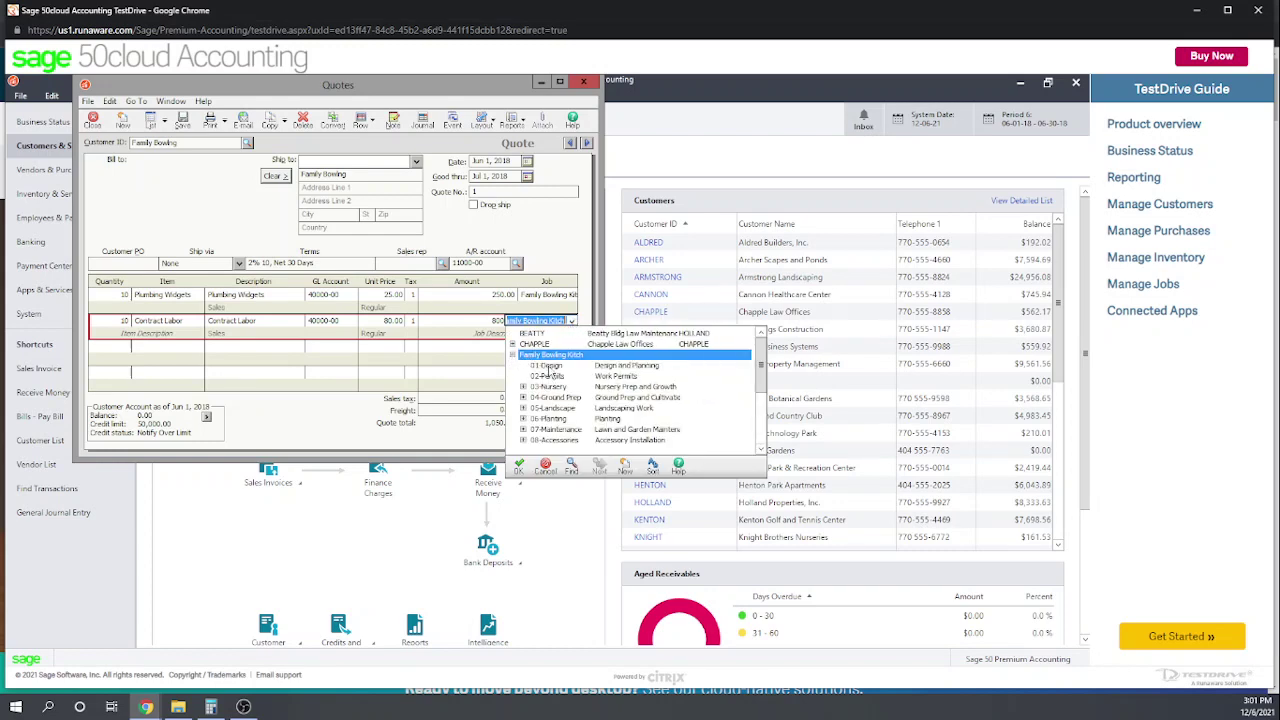
double_click(550, 370)
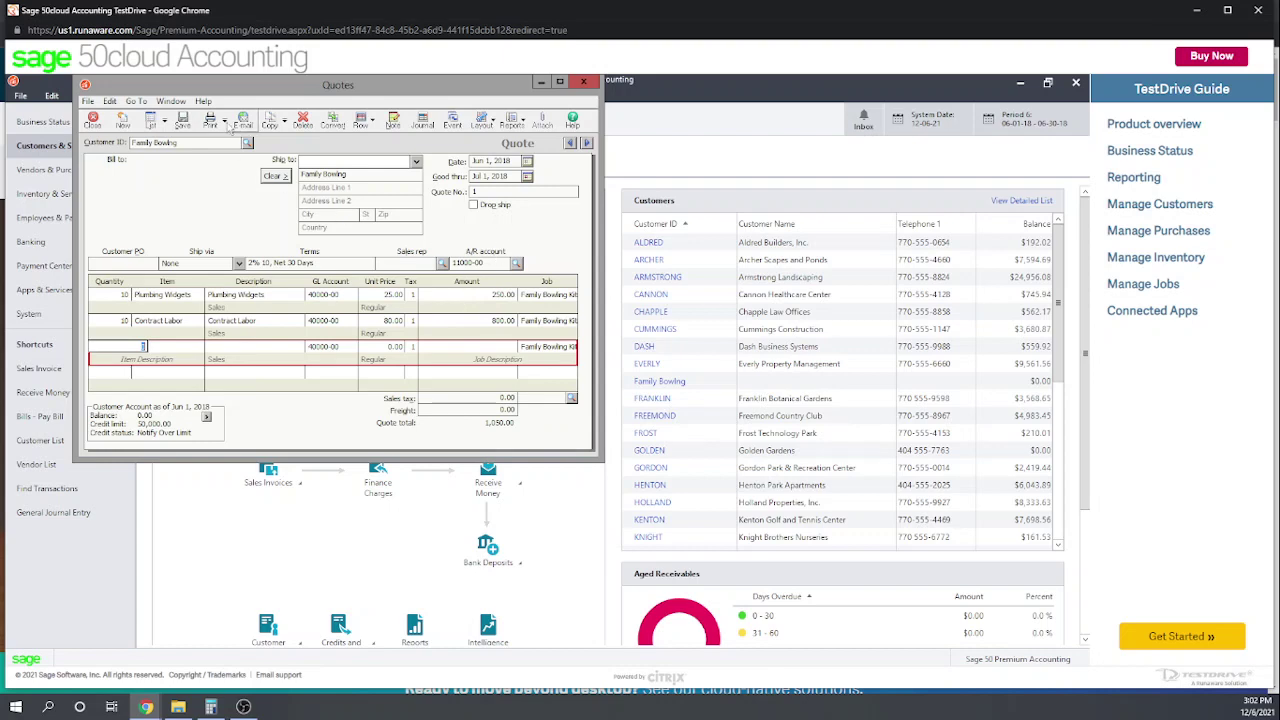
Step: Print-preview Quote 1 as a quotation showing both lines and the 1,050.00 total
click(225, 122)
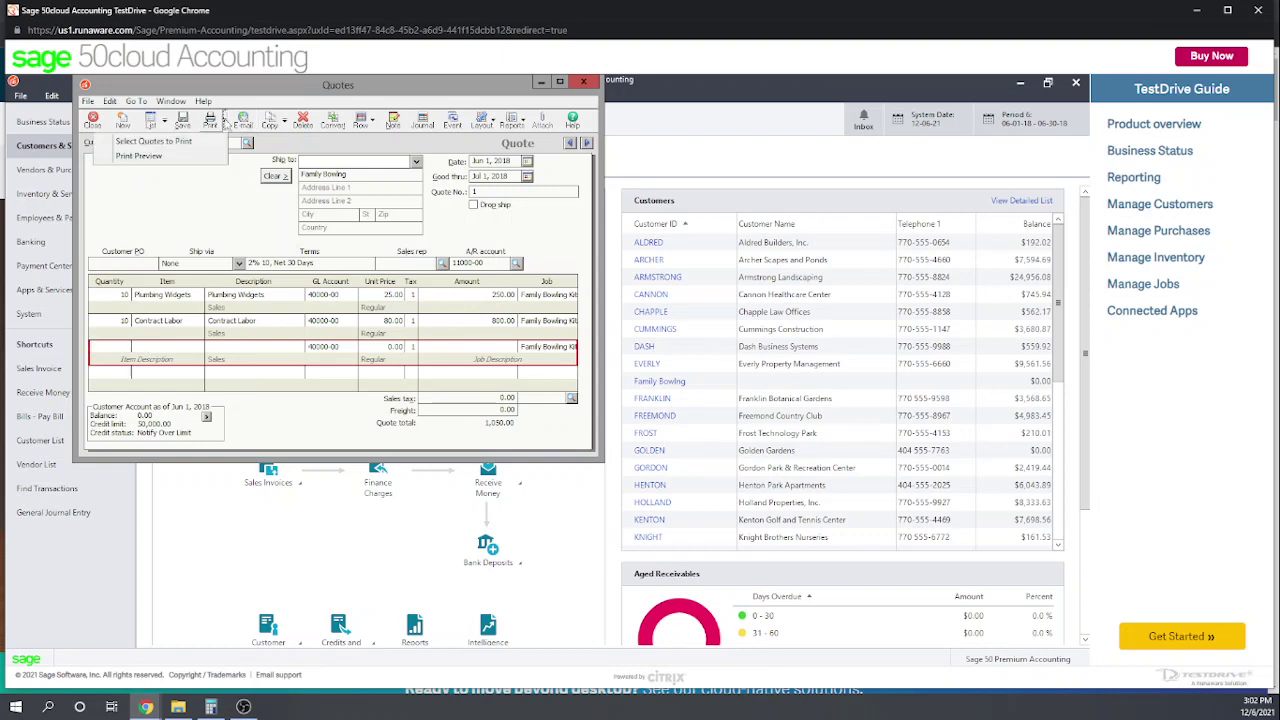
click(142, 157)
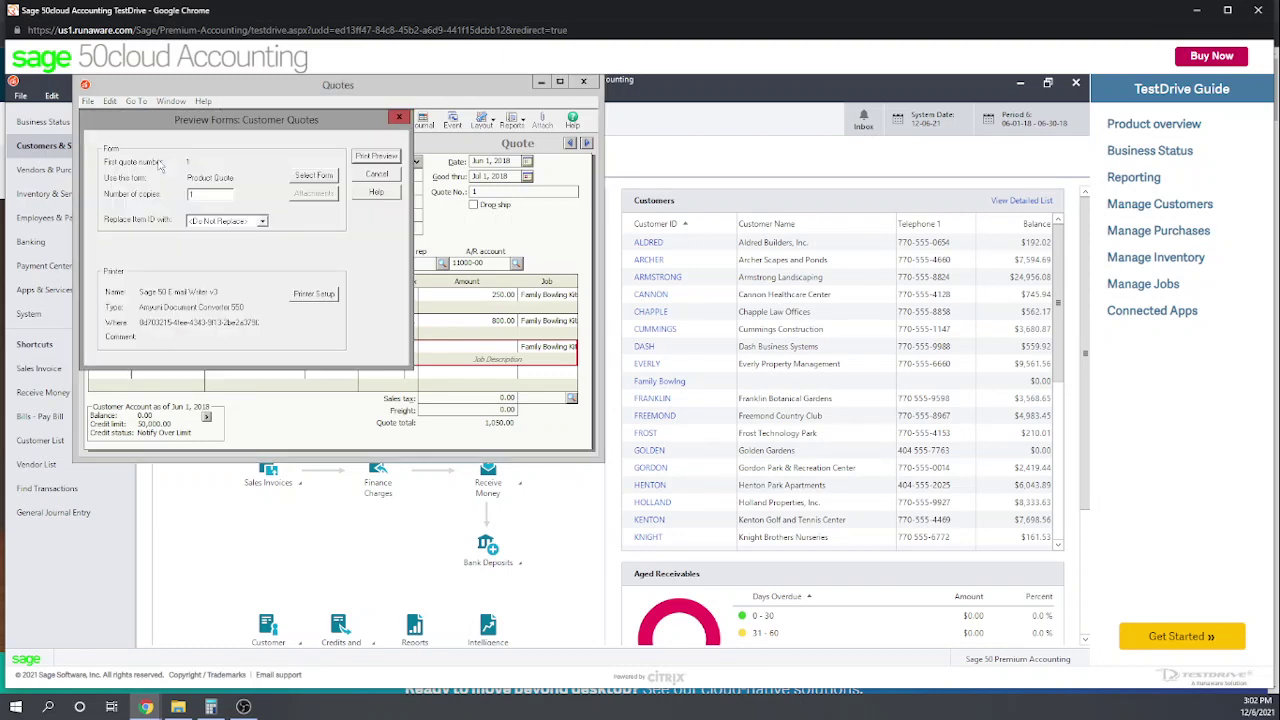
click(386, 157)
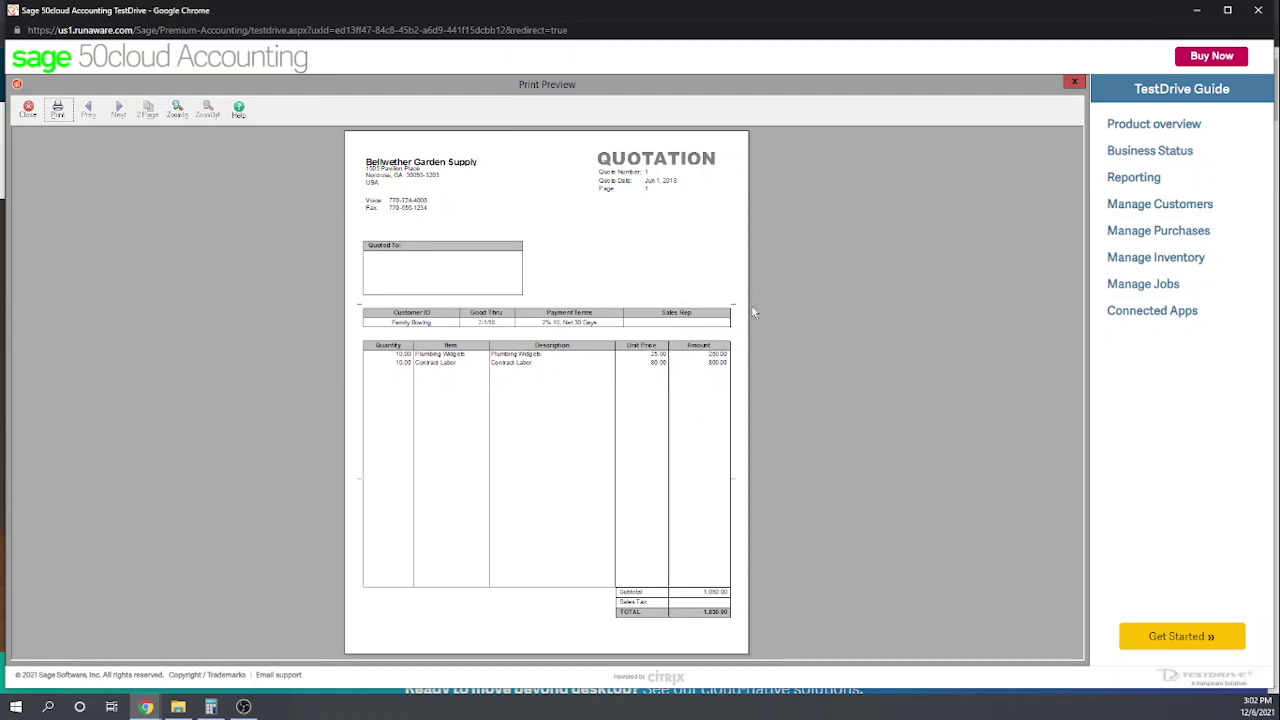
Step: Close the preview, save Quote 1, and close the Quotes window
click(1073, 81)
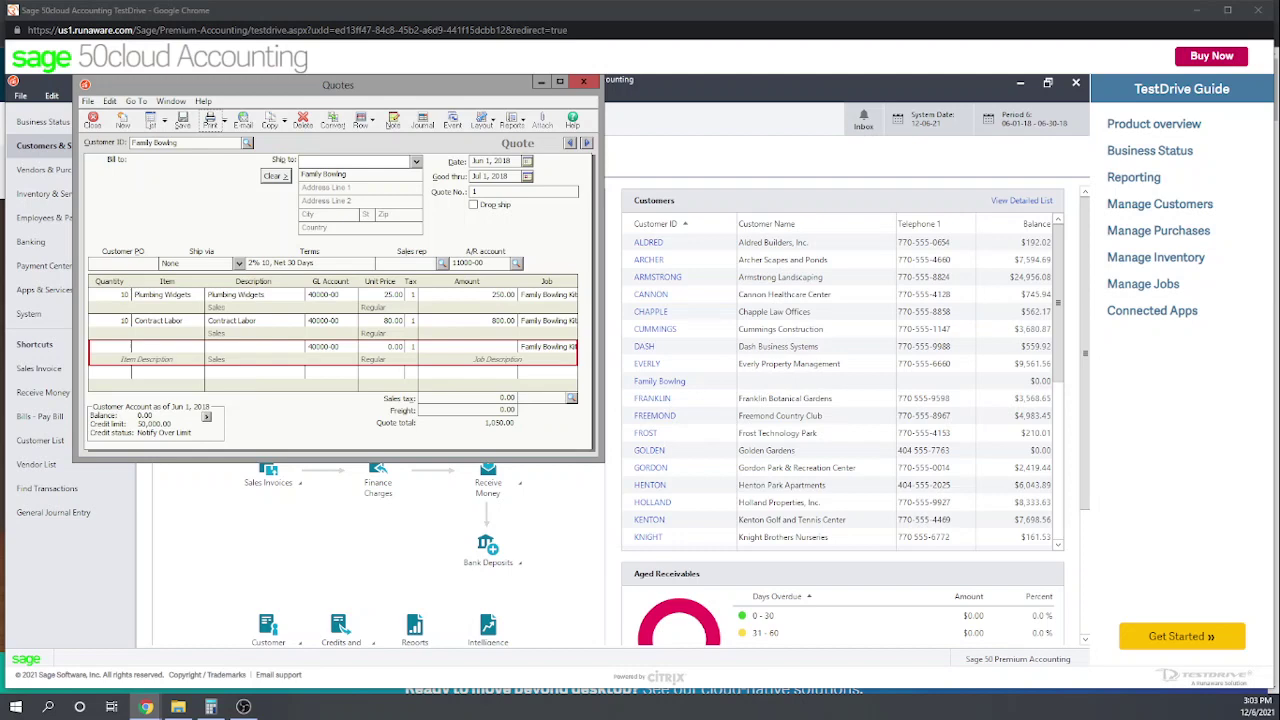
click(183, 123)
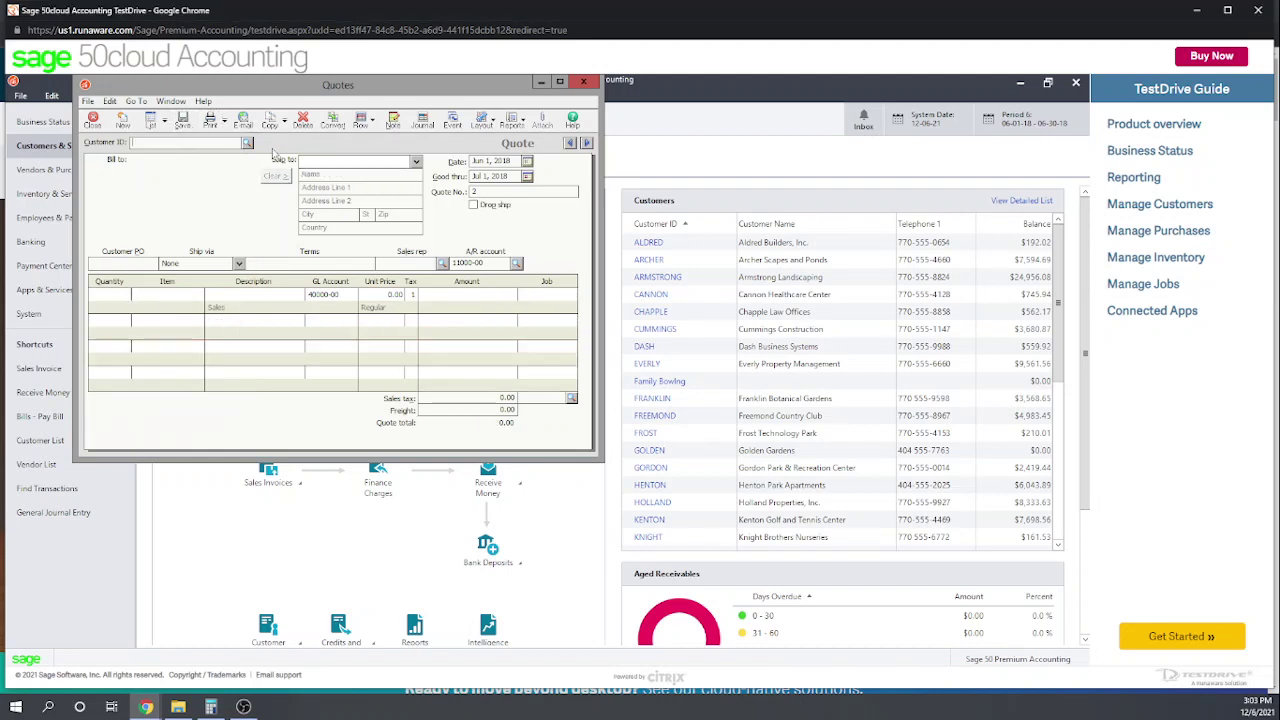
click(586, 81)
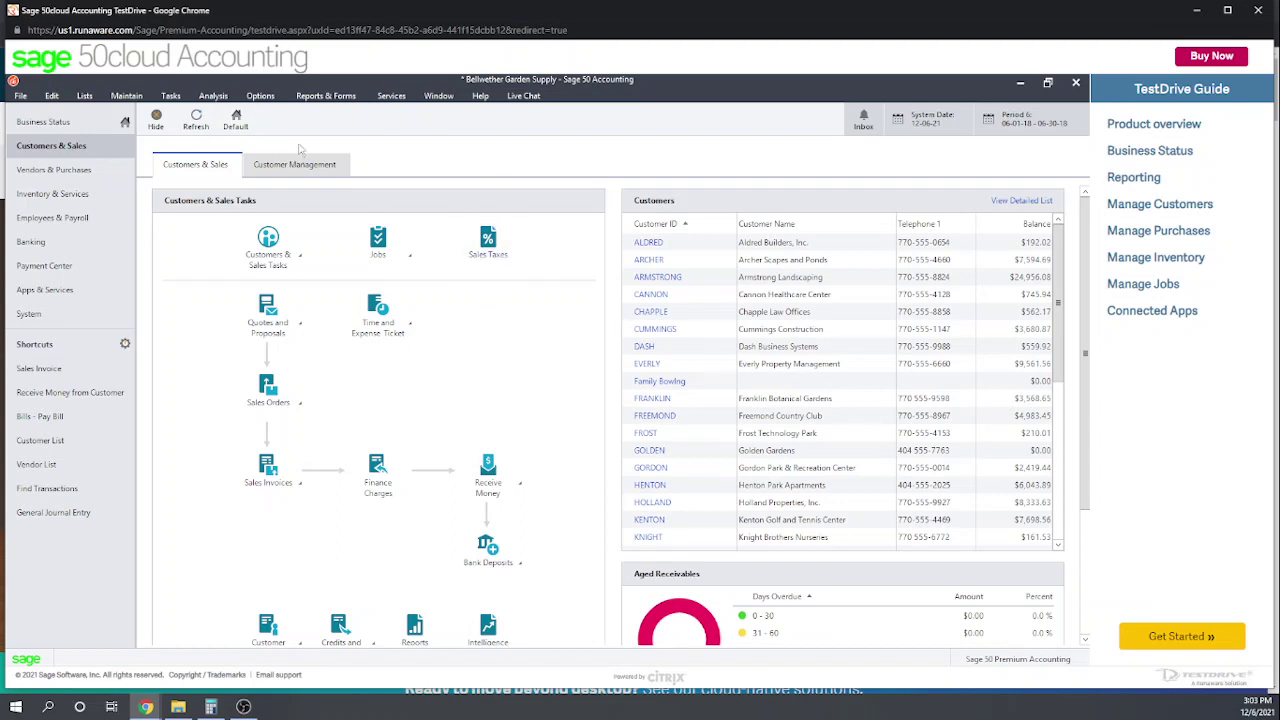
Step: Open the Jobs reports list and select Estimated Job Expenses
click(324, 96)
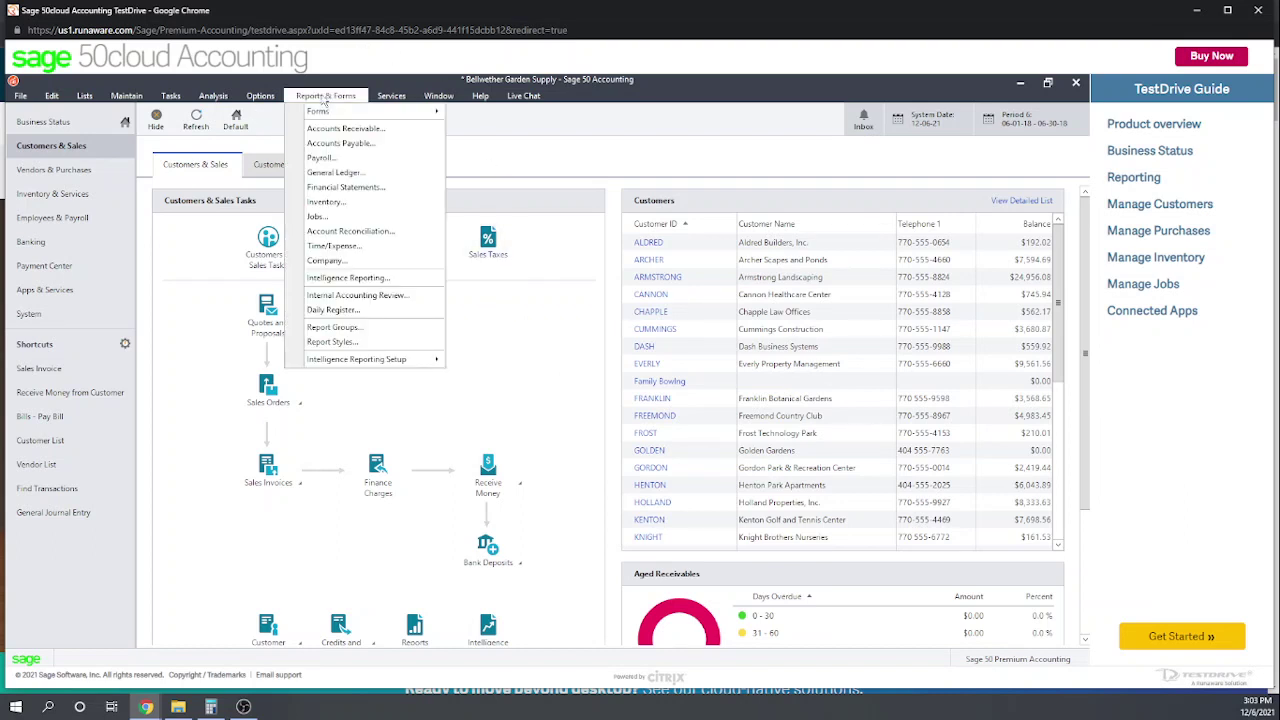
click(318, 216)
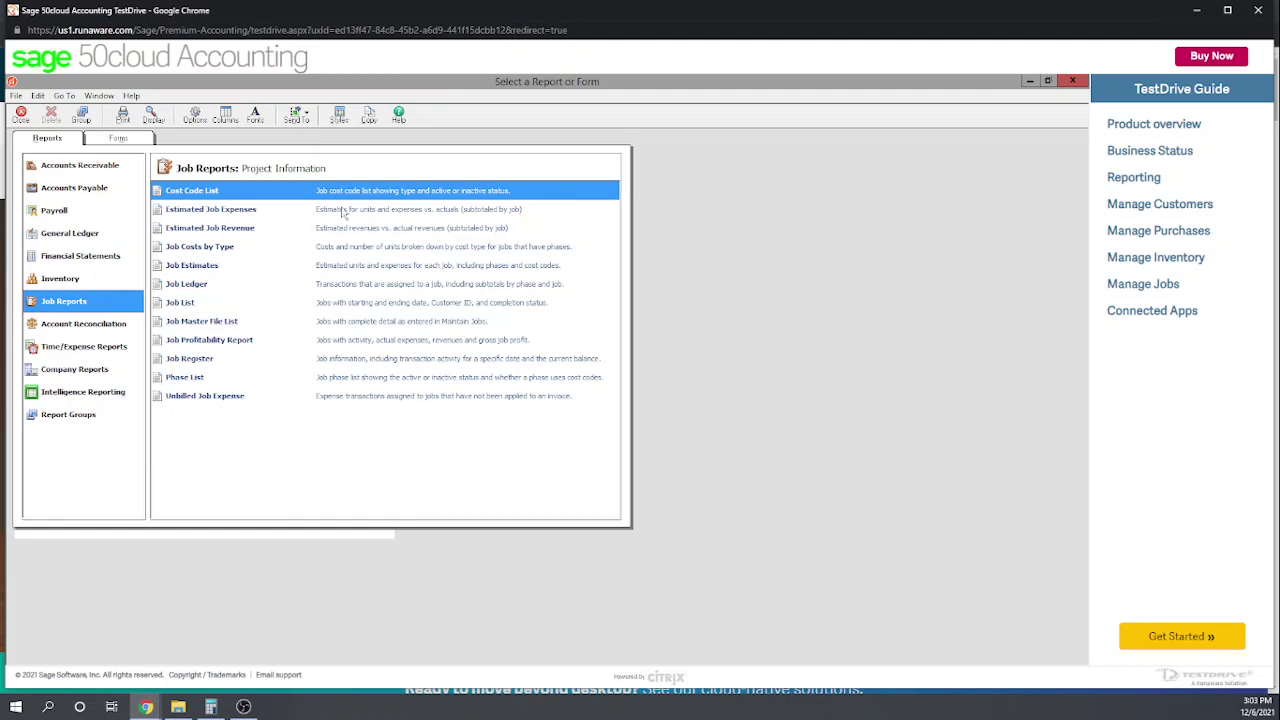
click(404, 212)
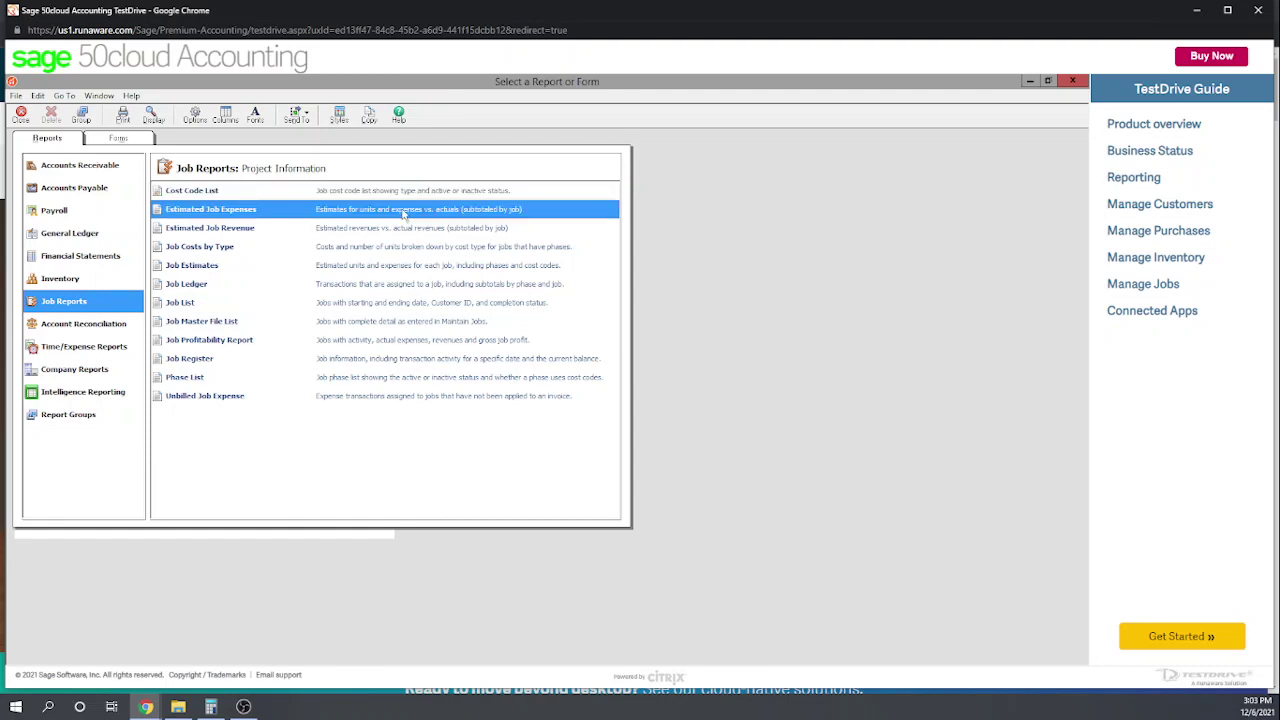
Step: Open the Estimated Job Expenses report as of Jun 30, 2018 and scroll through to the report total
double_click(404, 212)
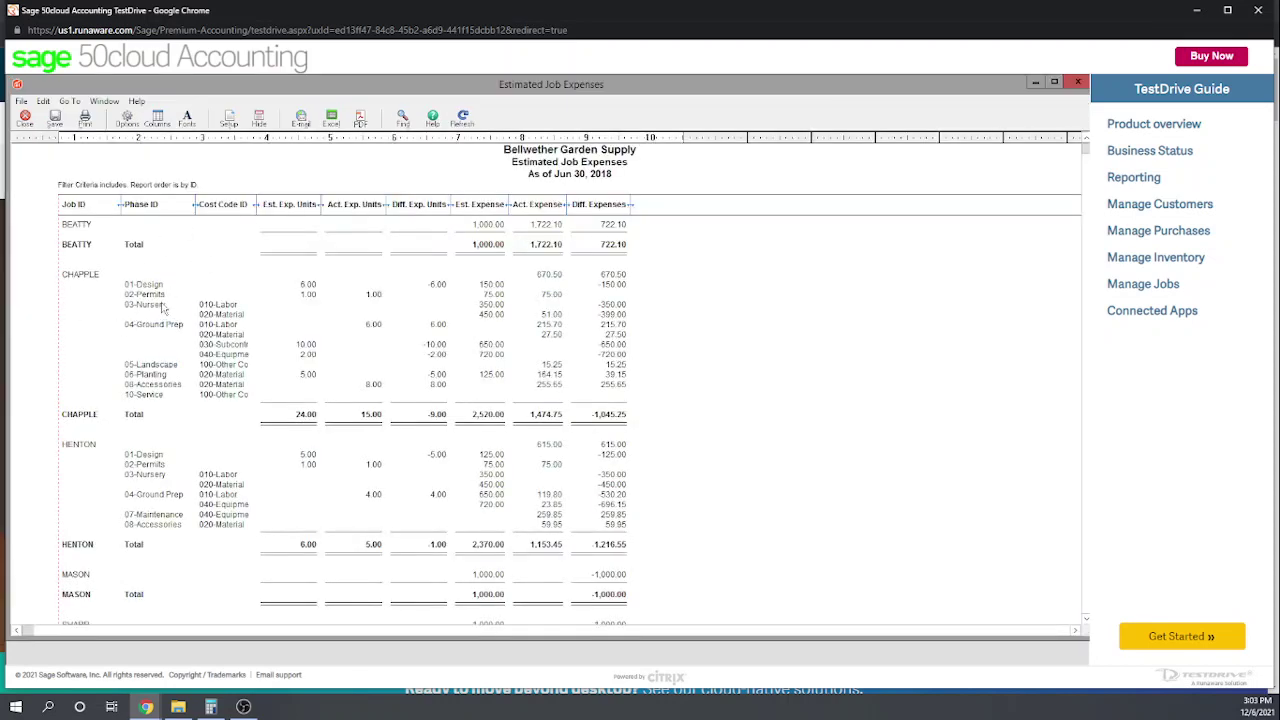
scroll(164, 308, down, 1)
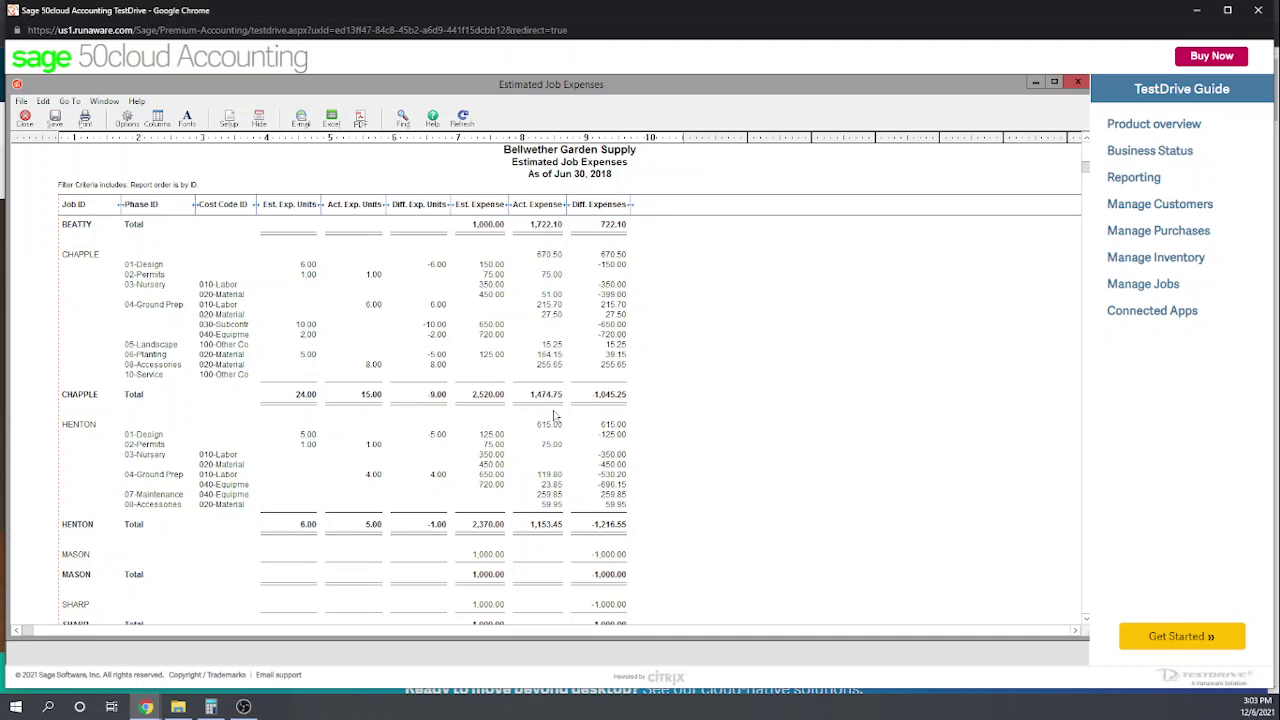
scroll(556, 413, down, 2)
scroll(556, 413, down, 2)
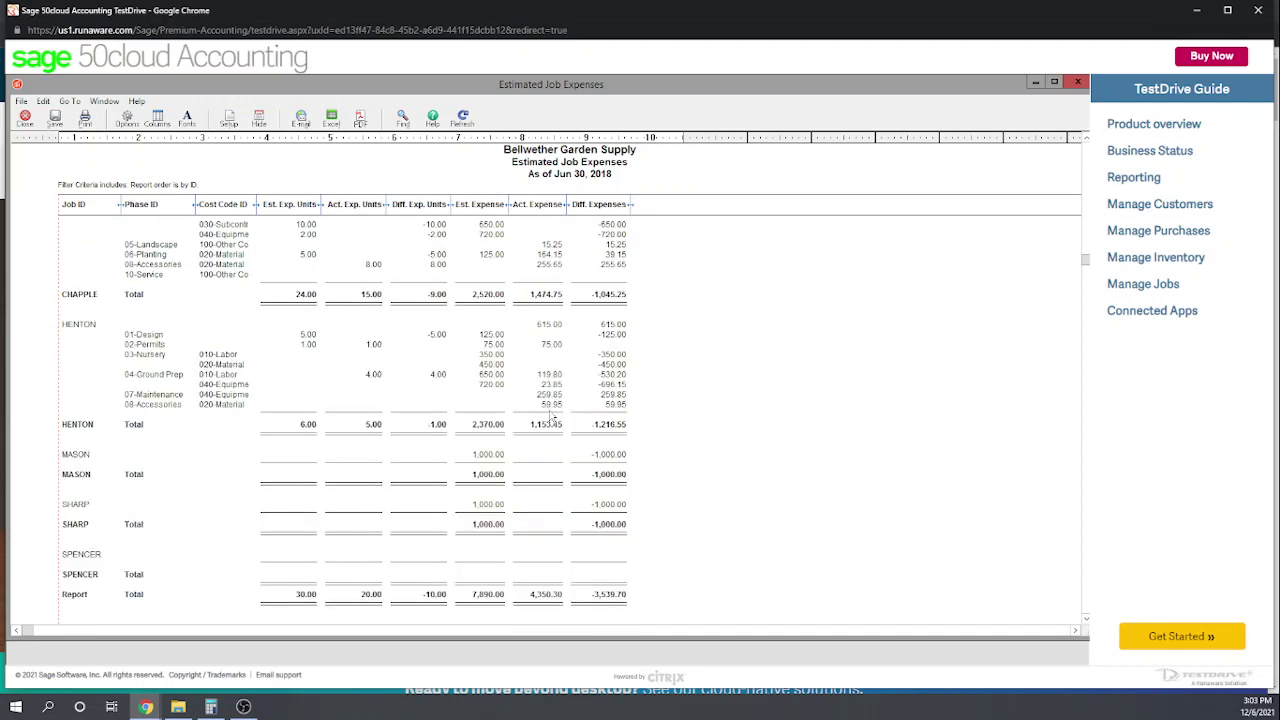
scroll(551, 413, up, 4)
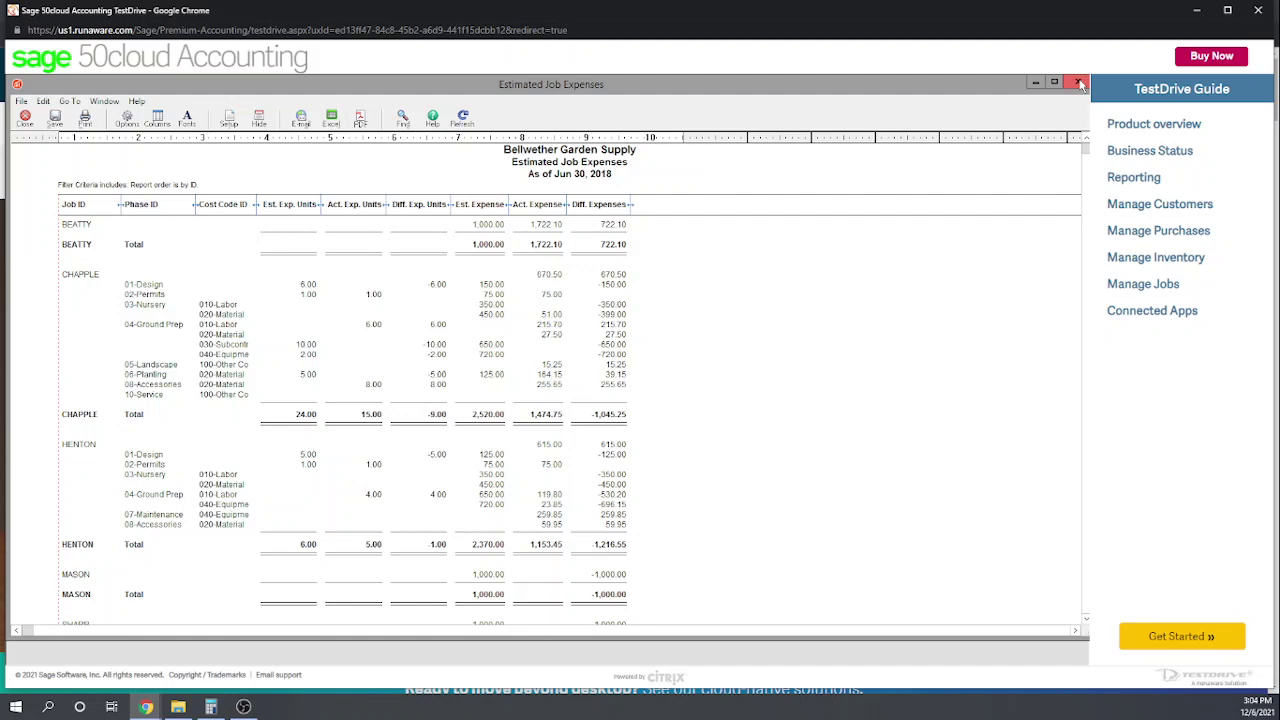
Step: Close the Estimated Job Expenses report and the Select a Report or Form window
click(1080, 84)
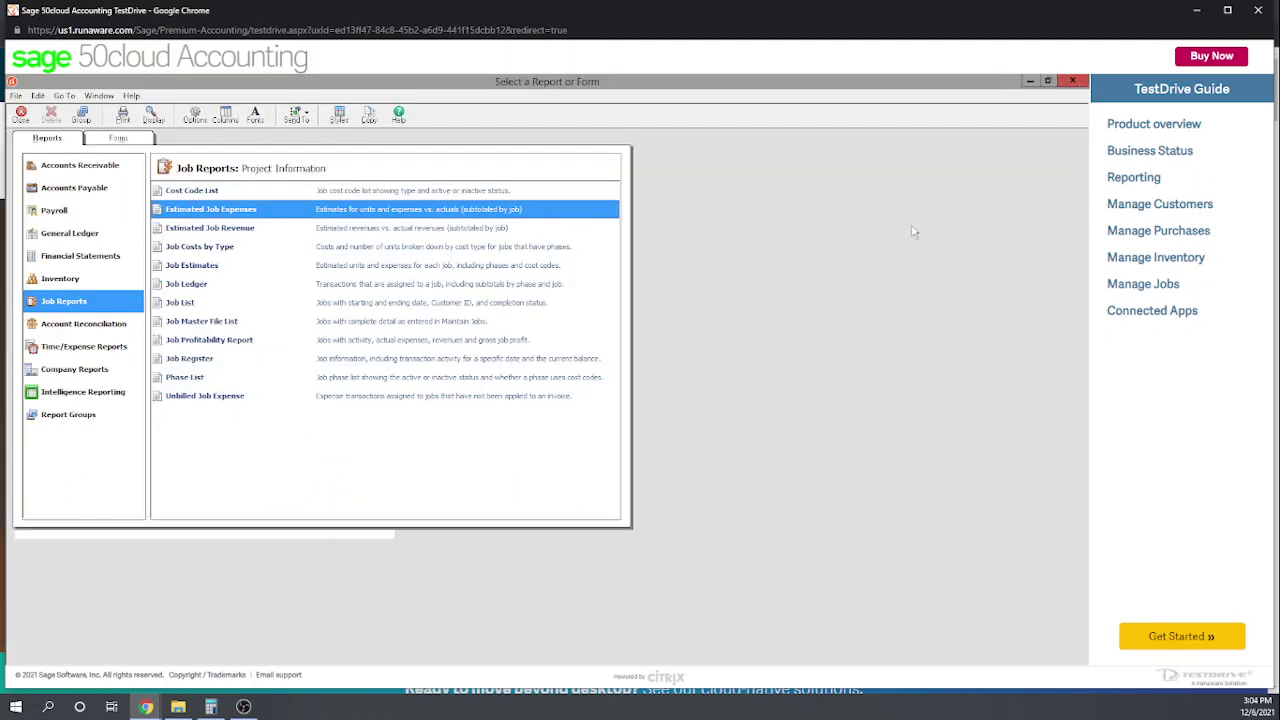
click(1076, 84)
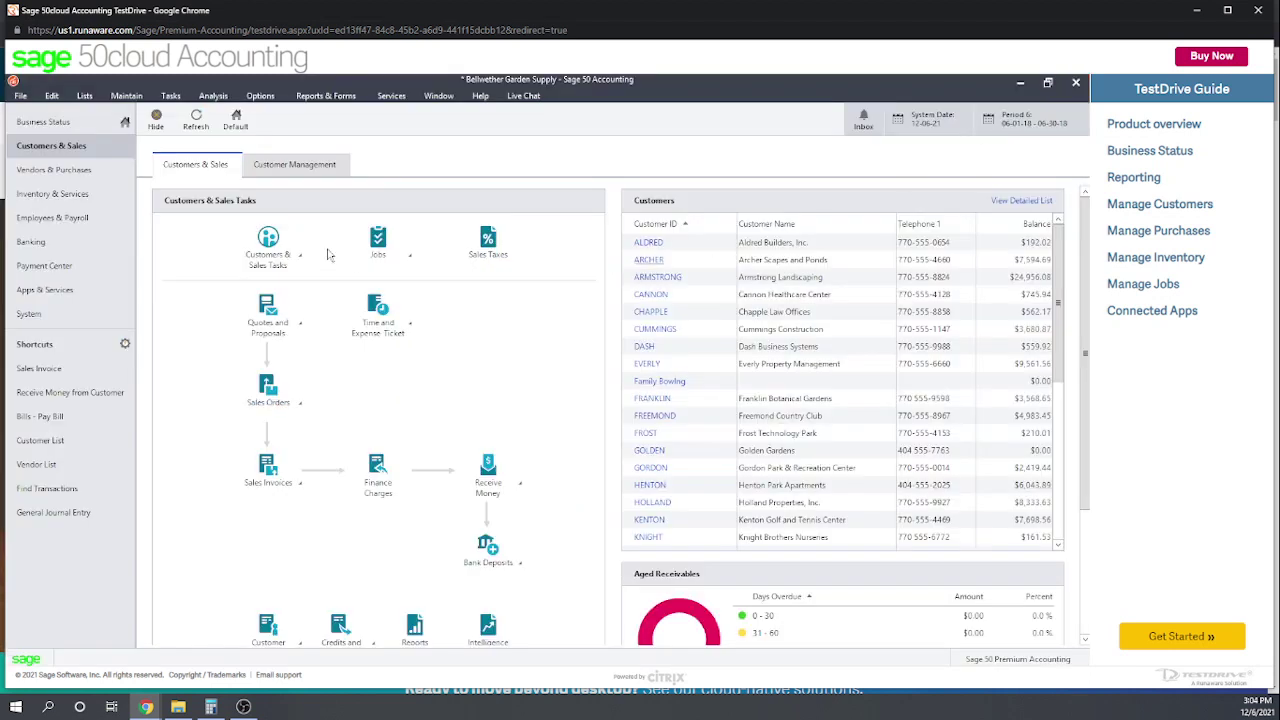